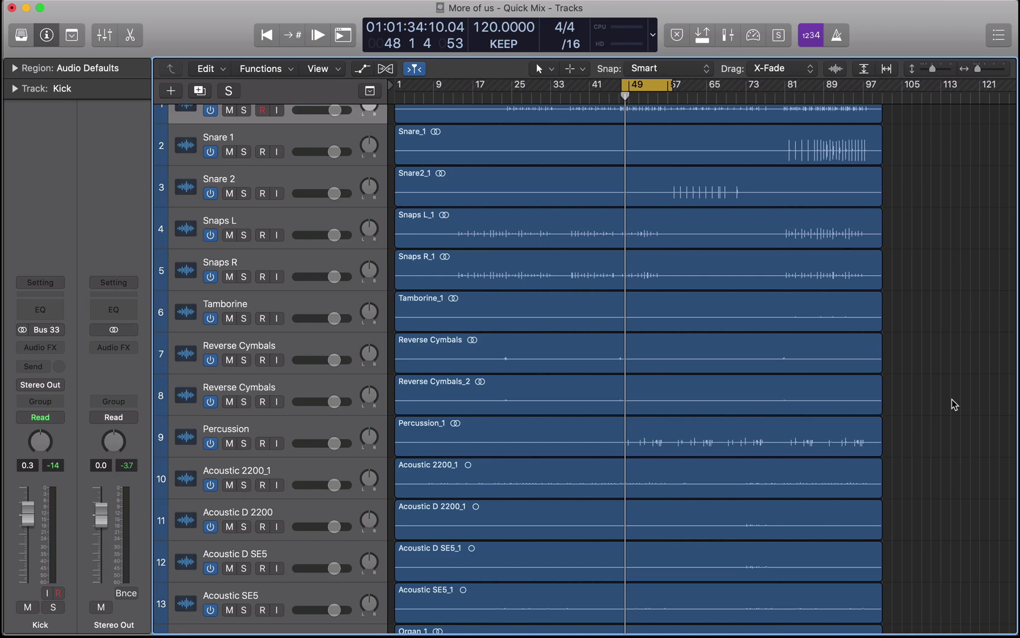
Step: Show the Mixer pane below the Tracks area and scroll across the channel strips from Kick onward
scroll(945, 378, "down", 5)
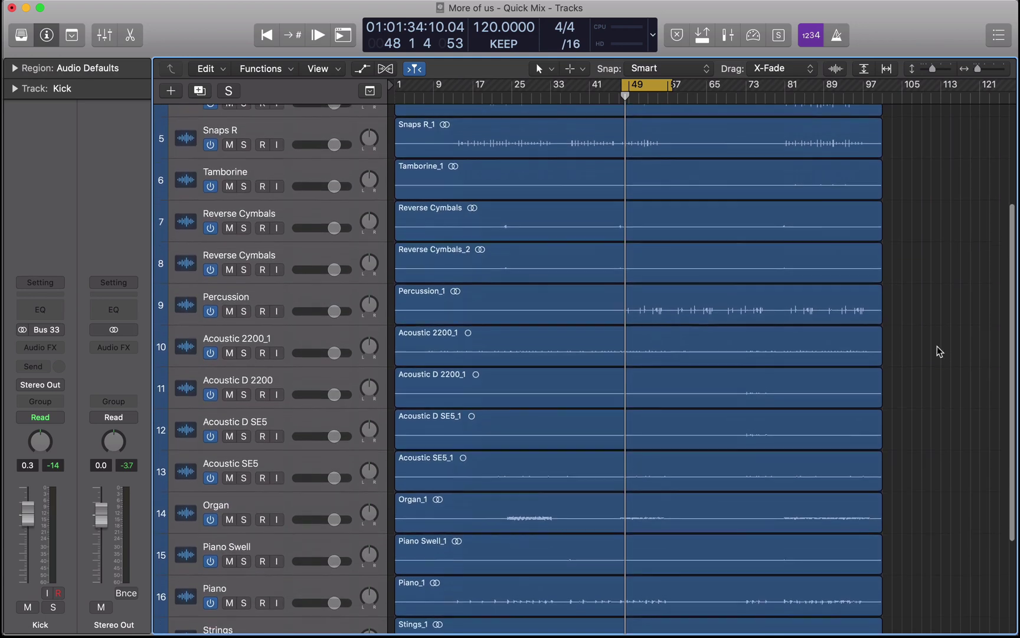
scroll(938, 380, "down", 3)
scroll(938, 379, "up", 10)
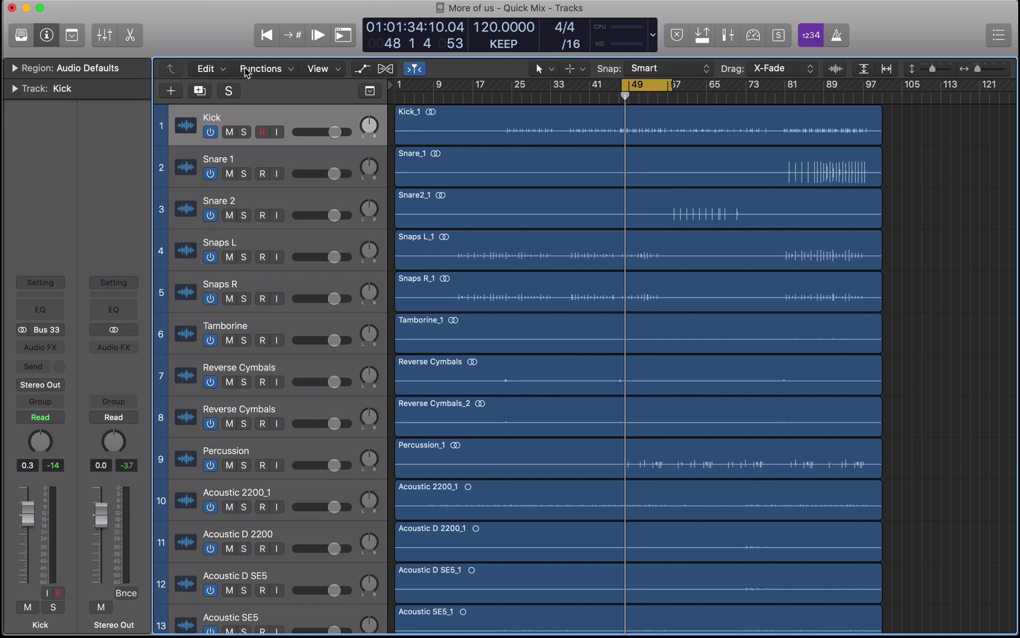
left_click(104, 37)
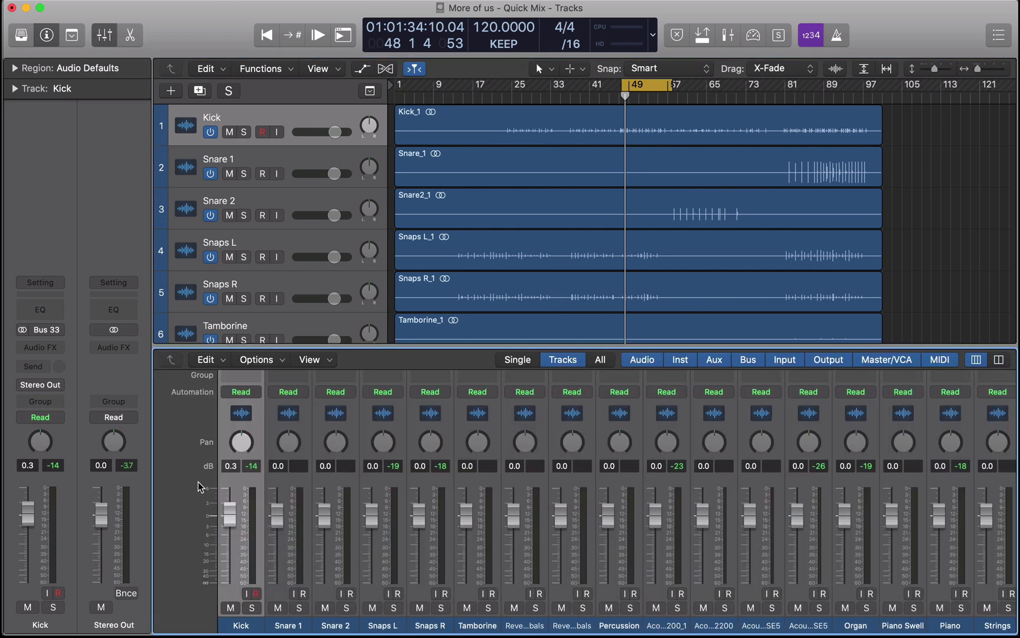
scroll(488, 479, "right", 5)
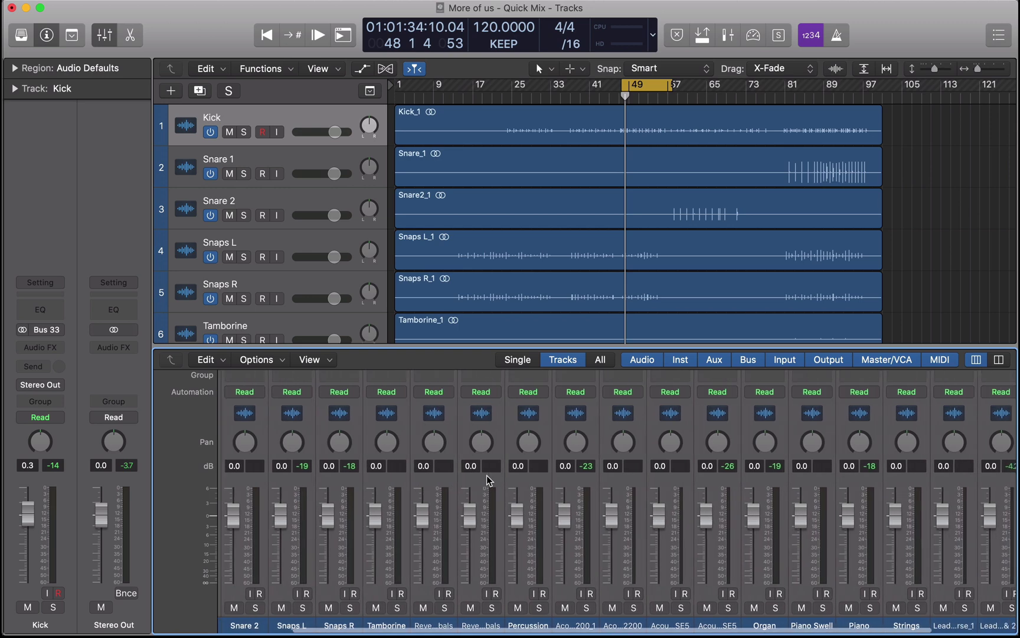
scroll(490, 479, "left", 5)
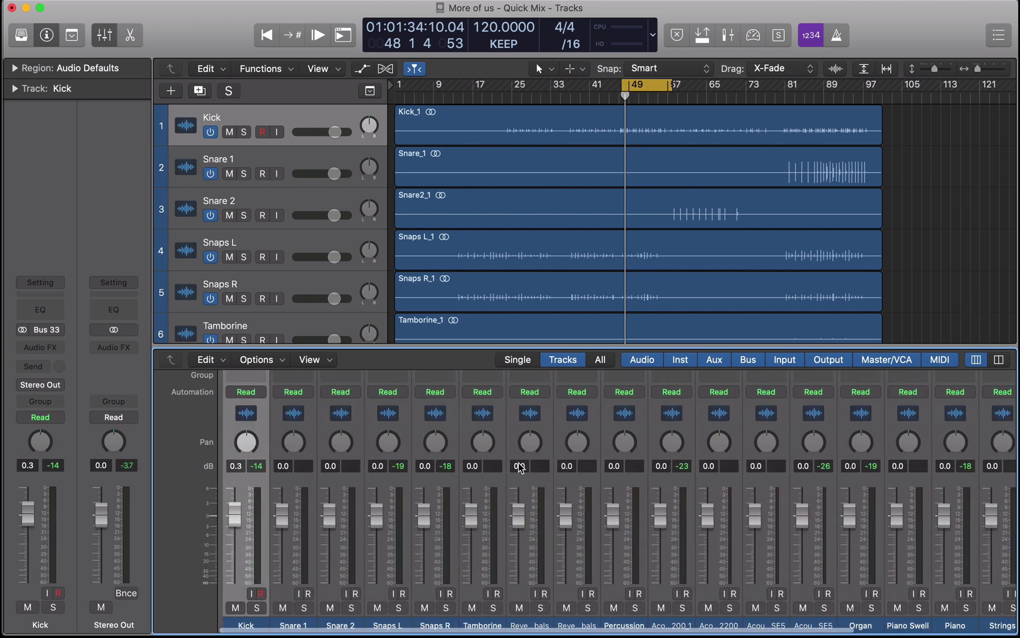
scroll(520, 468, "up", 5)
scroll(520, 467, "down", 5)
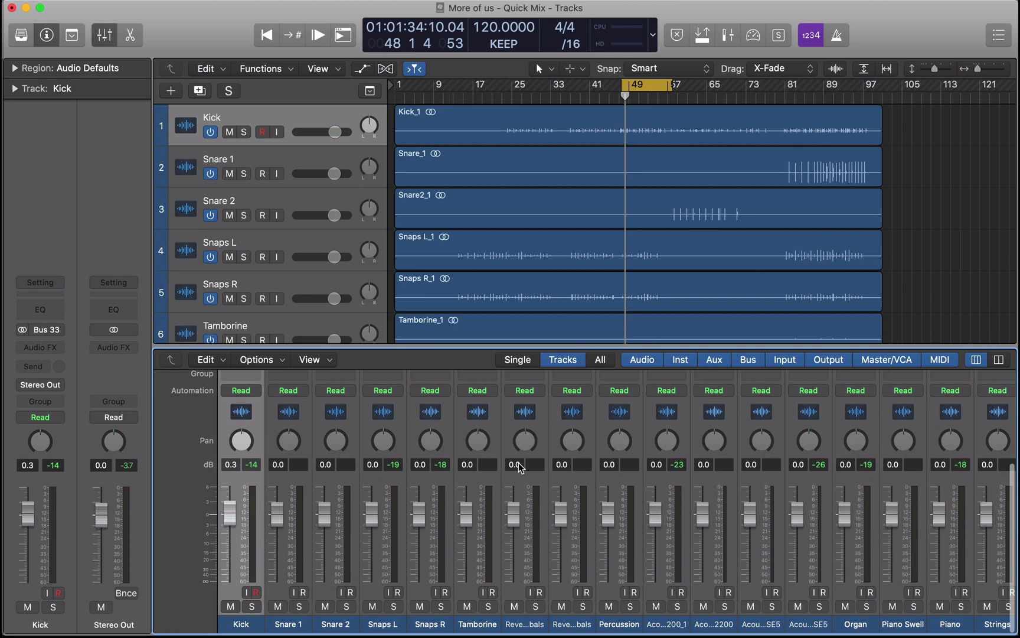
scroll(519, 468, "right", 5)
scroll(520, 468, "left", 5)
scroll(520, 468, "up", 3)
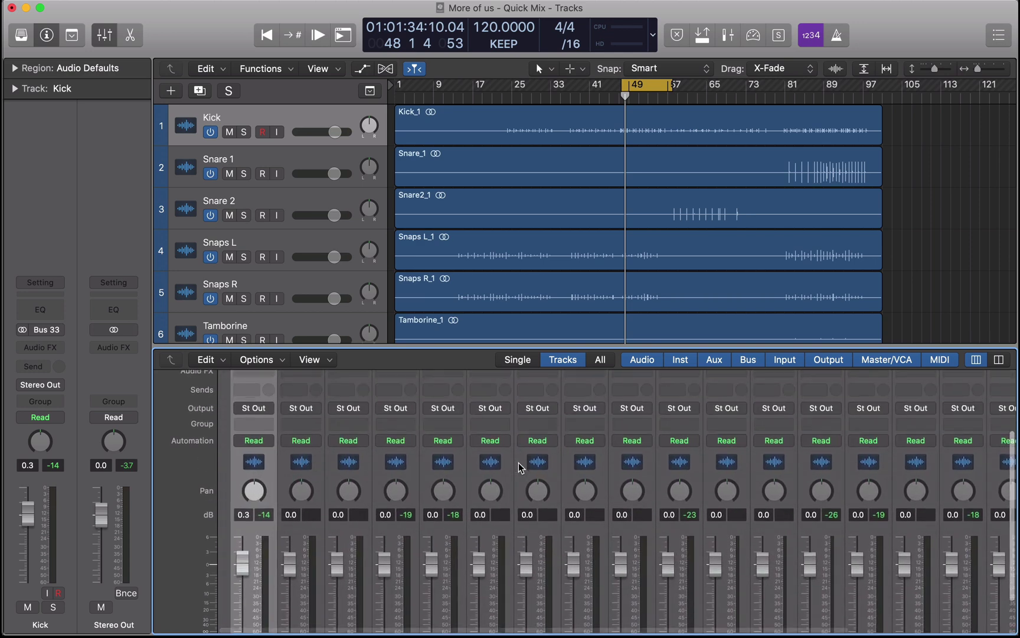
scroll(519, 467, "down", 3)
scroll(520, 468, "right", 1)
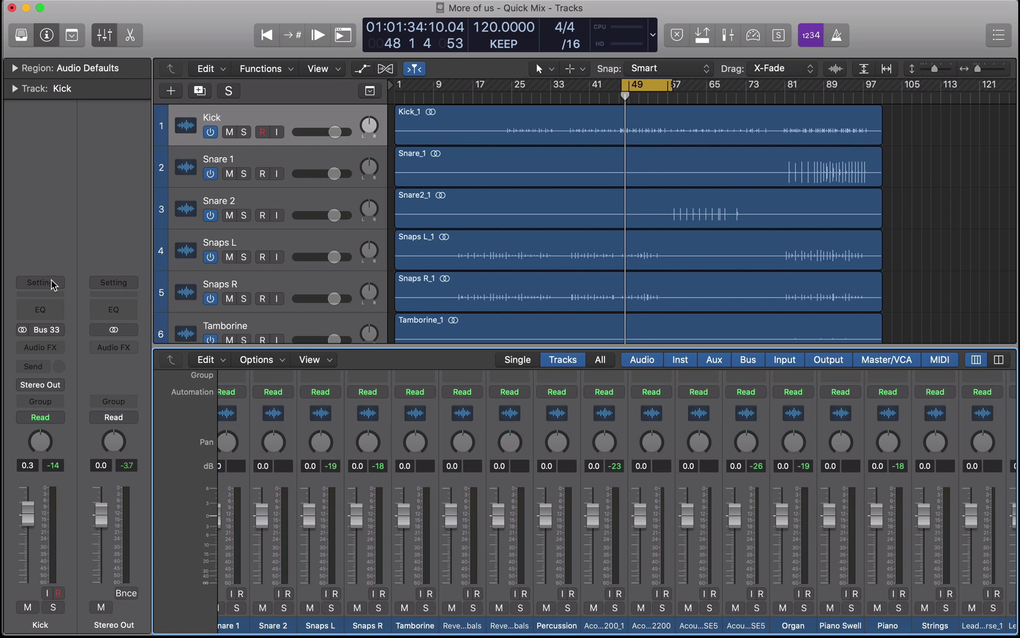
Step: Open the Mixer as its own window with Command-2 and move it to Desktop 2
key("super+2")
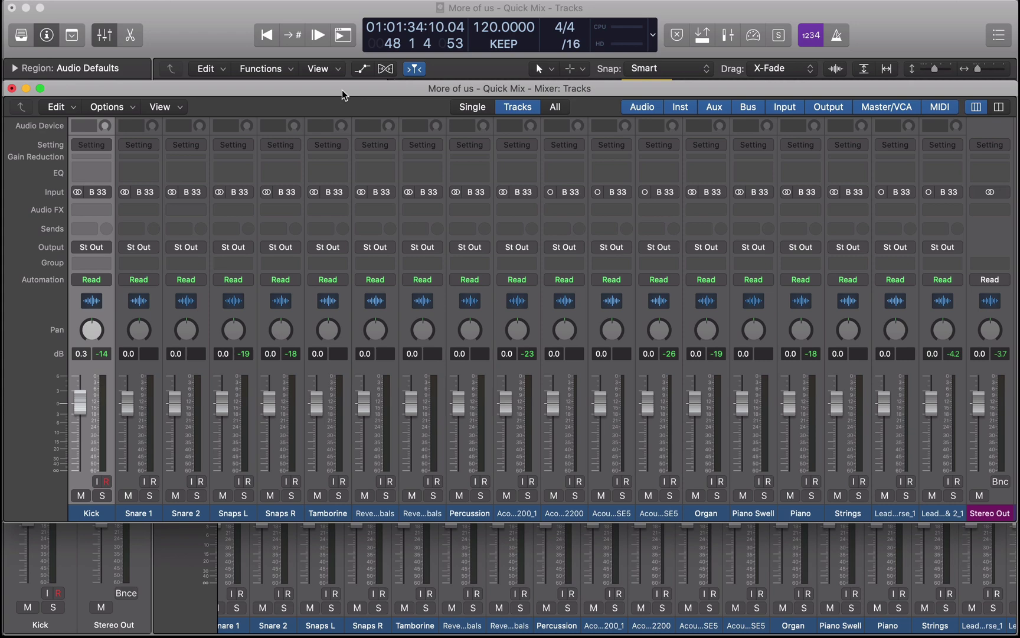
left_click_drag(342, 90, 368, 29)
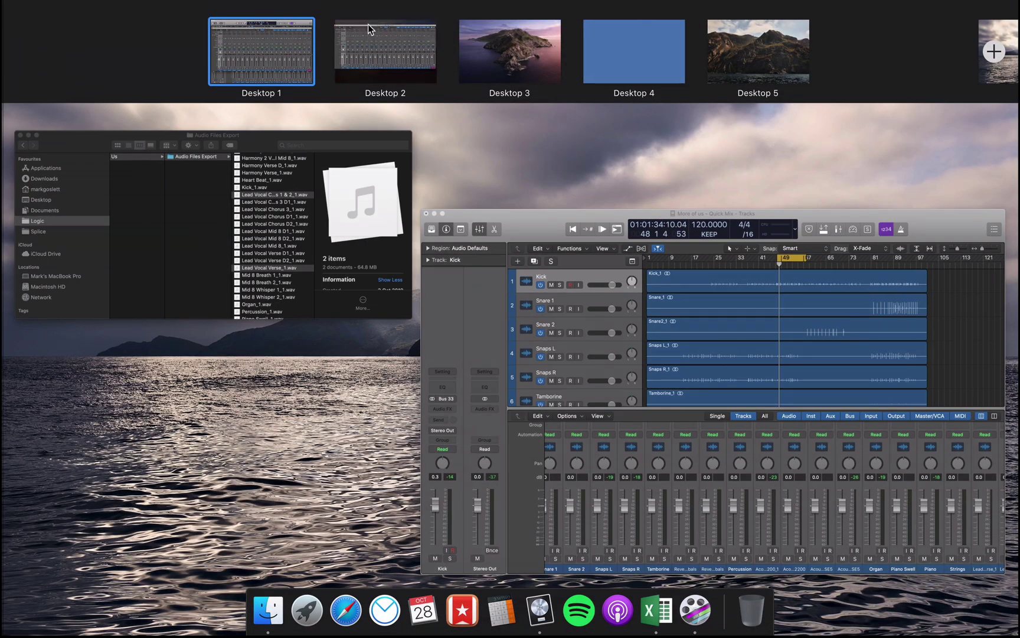
left_click(395, 50)
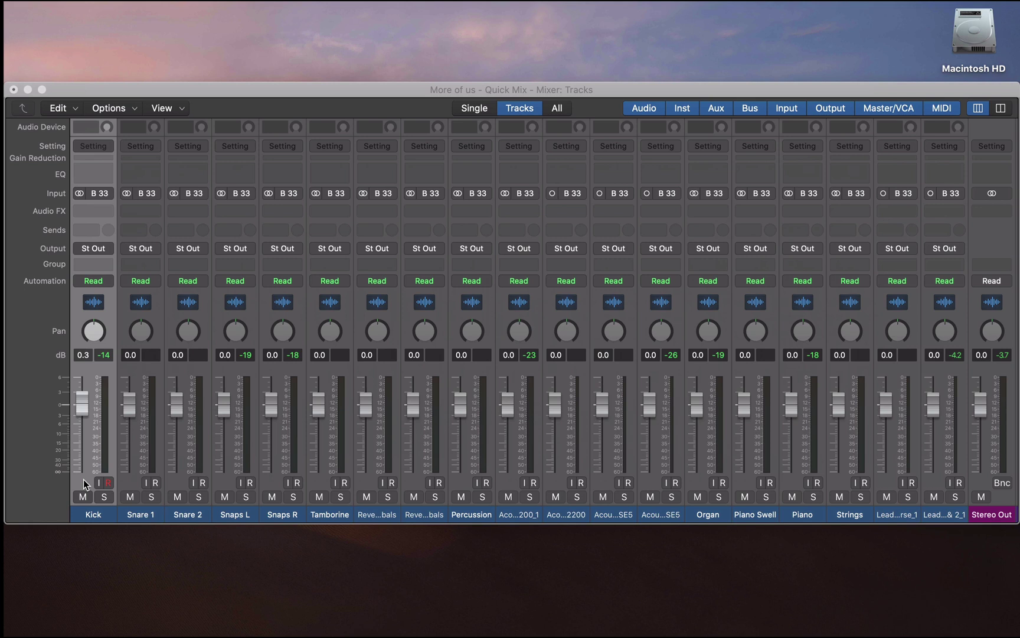
Step: Colour the Kick-through-Percussion strips red and the four Acoustic strips teal
left_click_drag(83, 479, 470, 491)
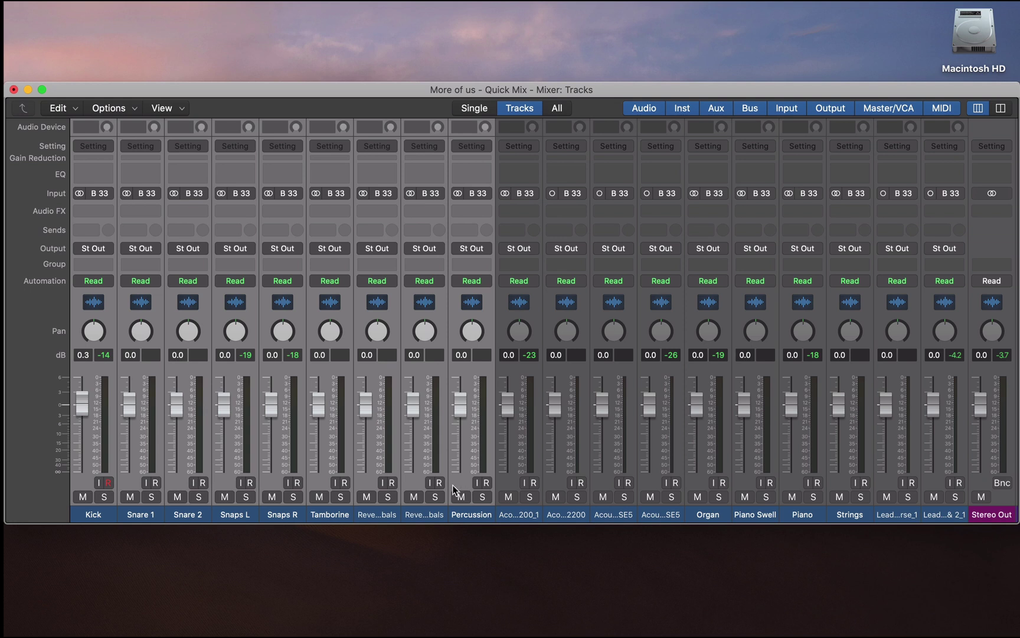
key("alt+c")
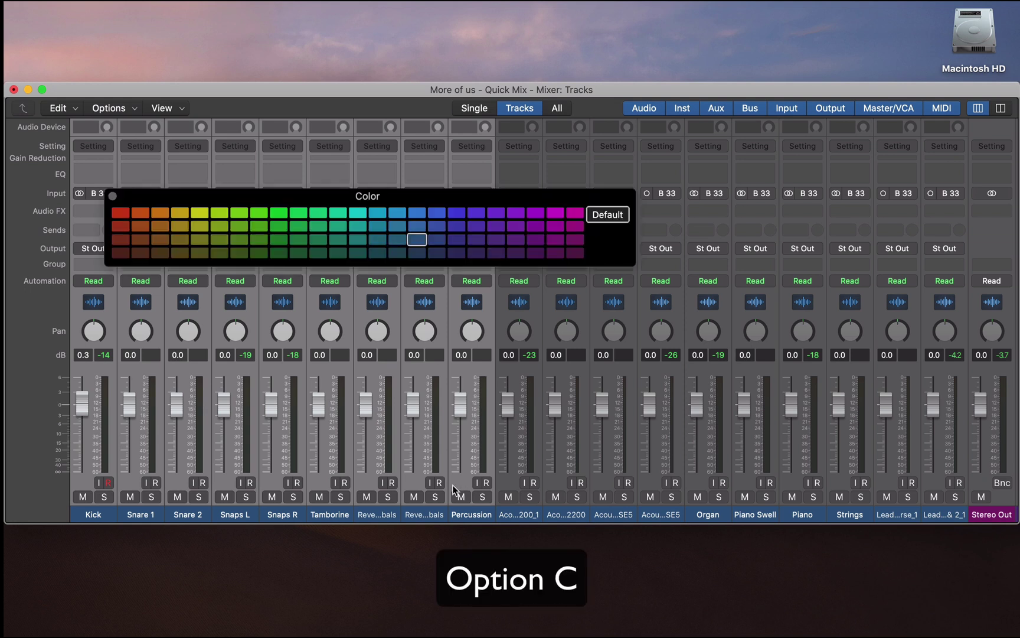
left_click(123, 210)
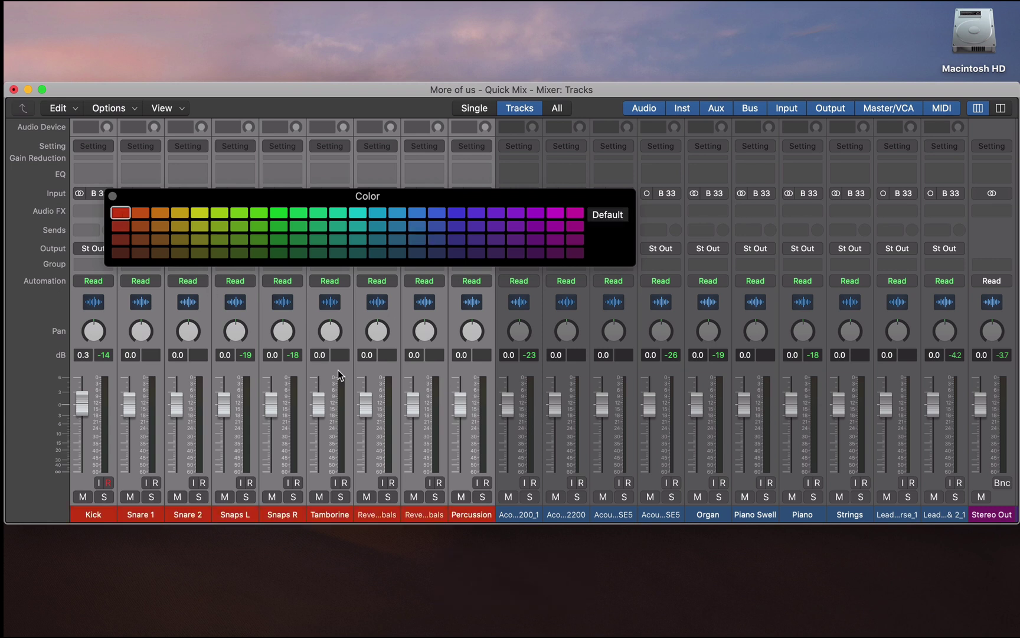
left_click_drag(506, 474, 651, 481)
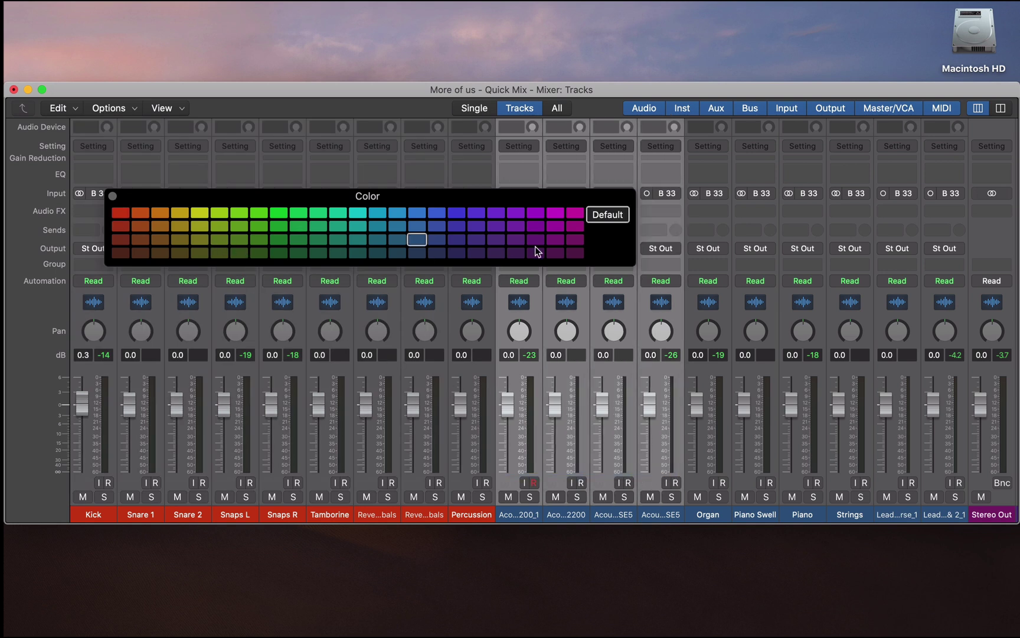
left_click(359, 240)
Step: Colour Organ, Piano Swell, Piano and Strings purple and both Lead vocal strips magenta
scroll(723, 480, "right", 2)
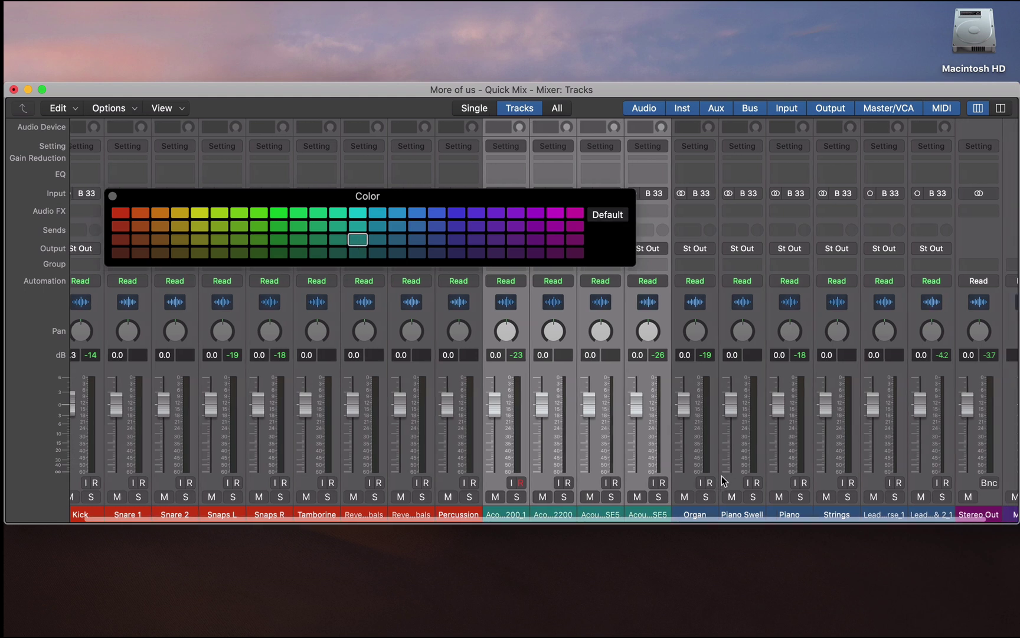
left_click_drag(684, 478, 829, 479)
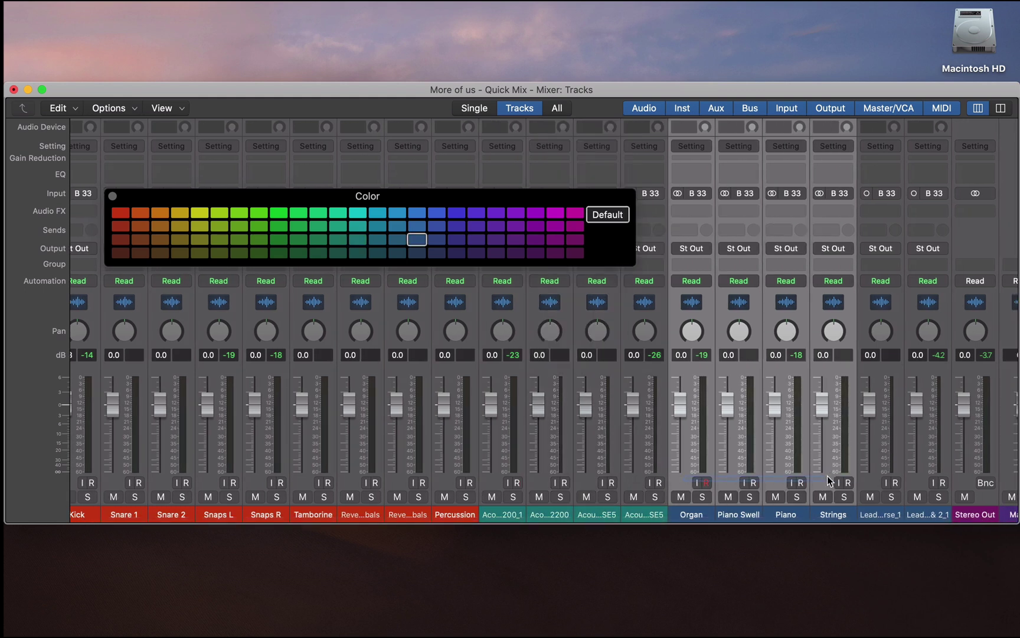
left_click(495, 238)
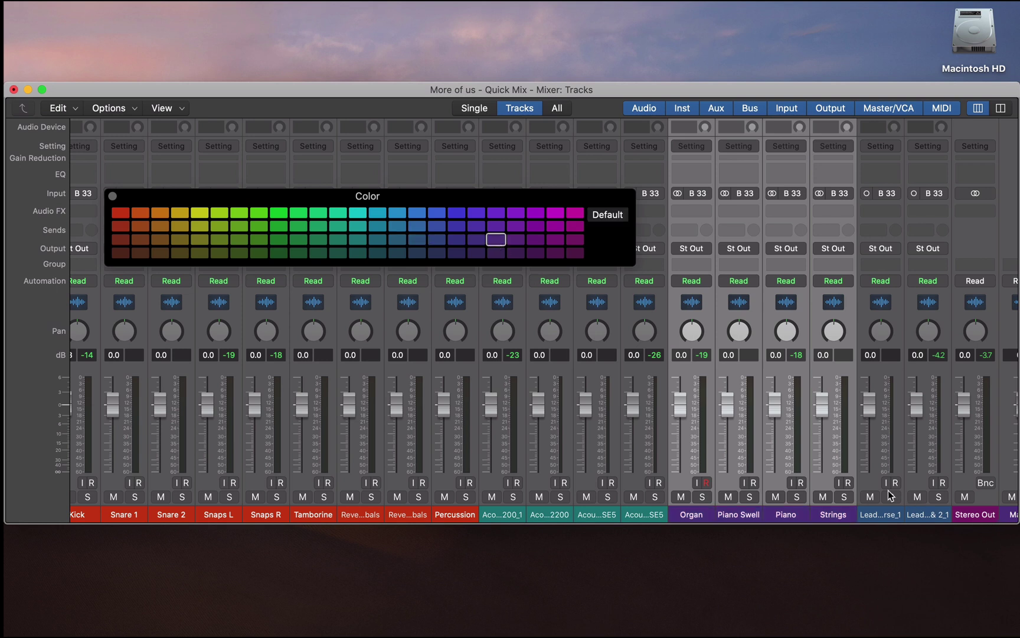
left_click_drag(875, 485, 919, 485)
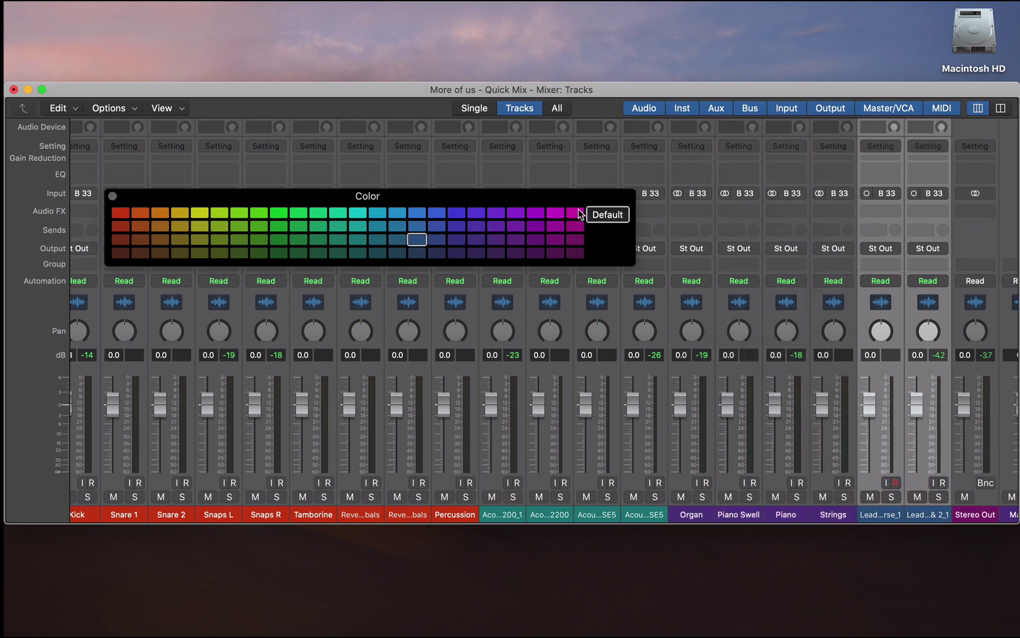
left_click(534, 210)
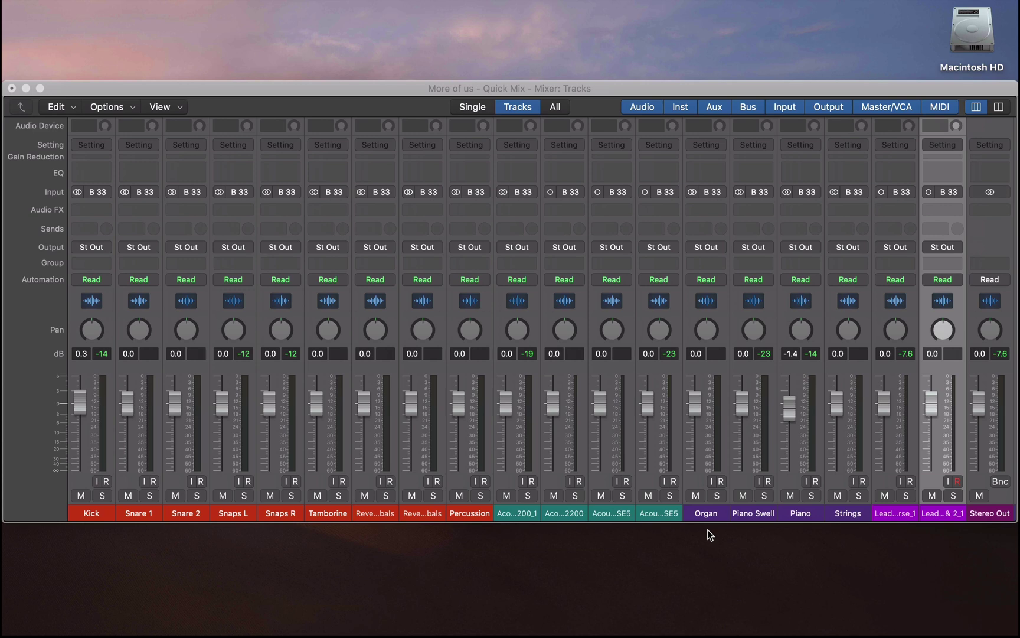
Step: Close the mixer window, start playback, and move to the Mixer desktop to watch live levels
key("super+w")
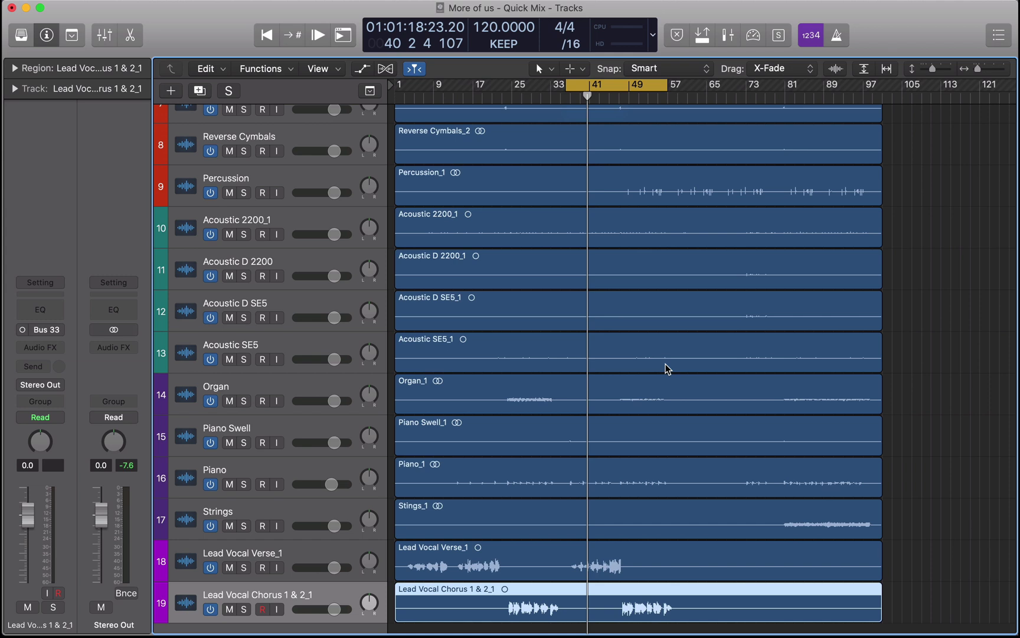
key("space")
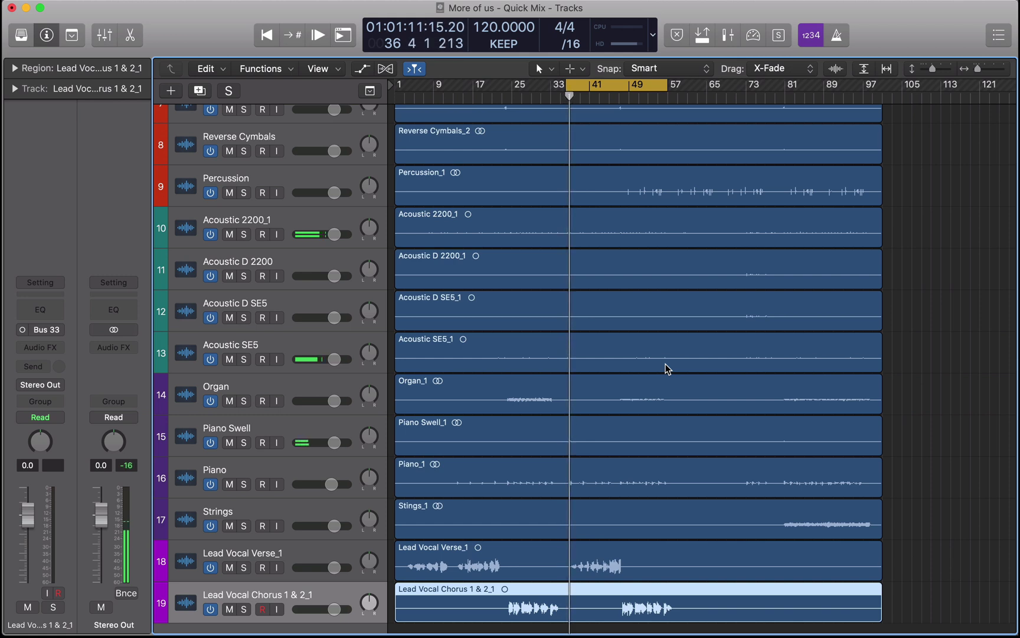
key("XF86AudioRaiseVolume")
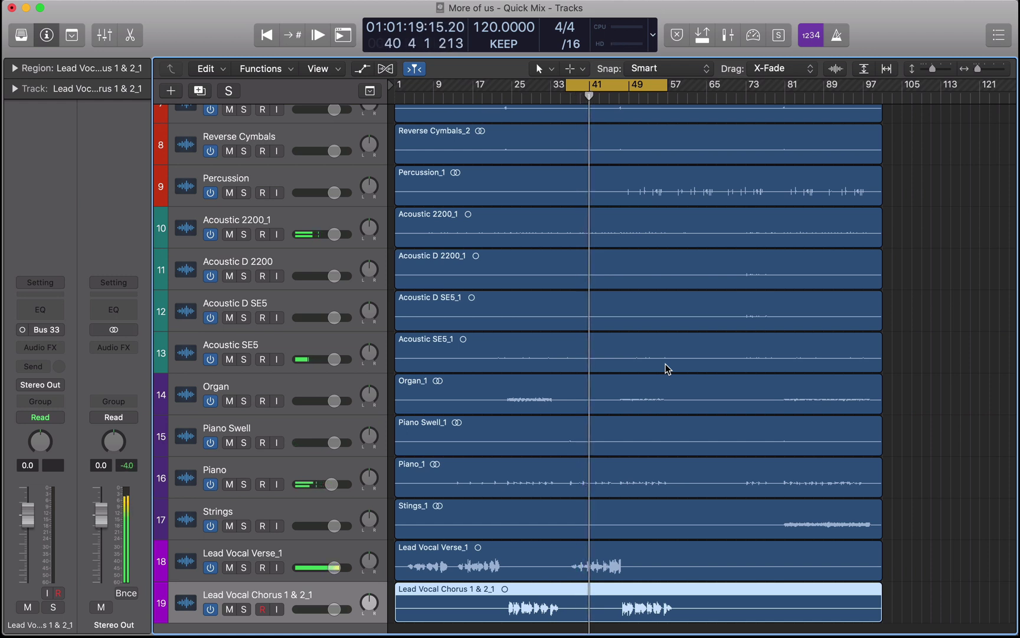
key("ctrl+Right")
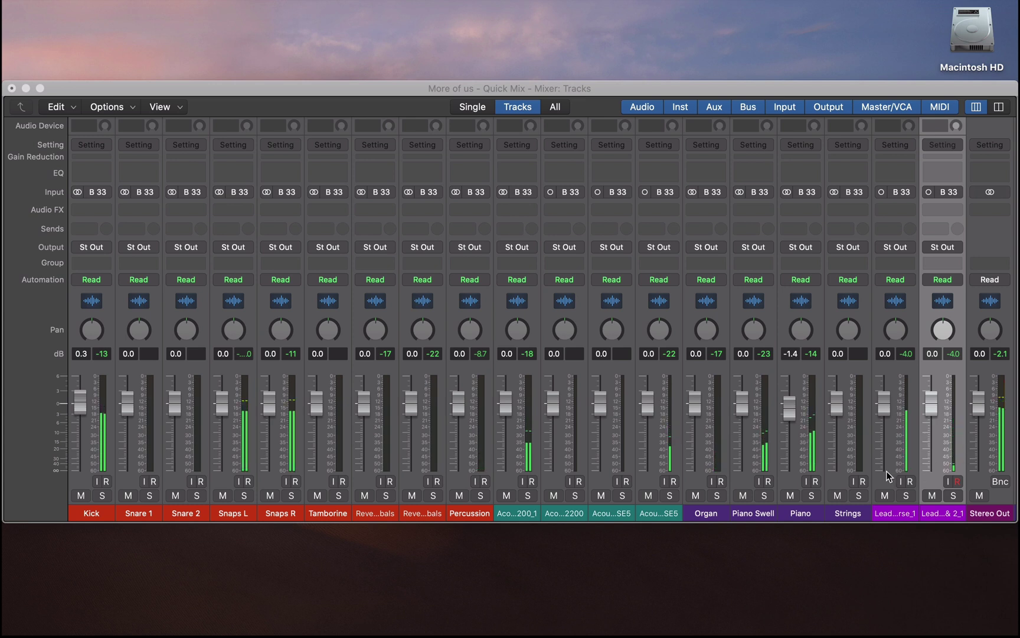
Step: Lower both Lead vocal faders together, then pull down the Piano and Acoustic 2200_1 faders
left_click(909, 481)
left_click(935, 470, "shift")
left_click_drag(931, 404, 931, 419)
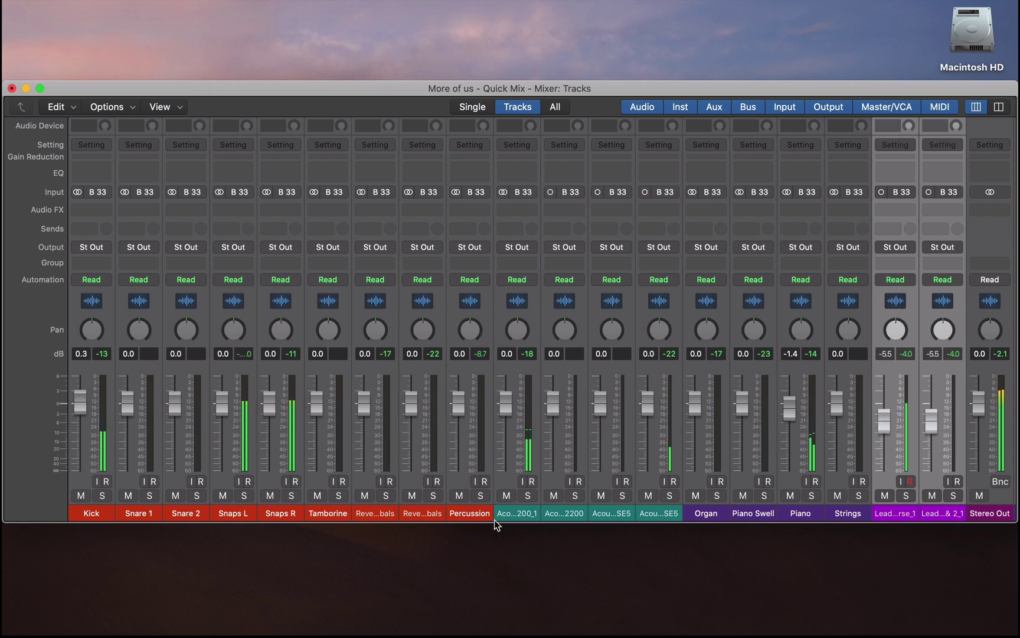
scroll(615, 446, "left", 1)
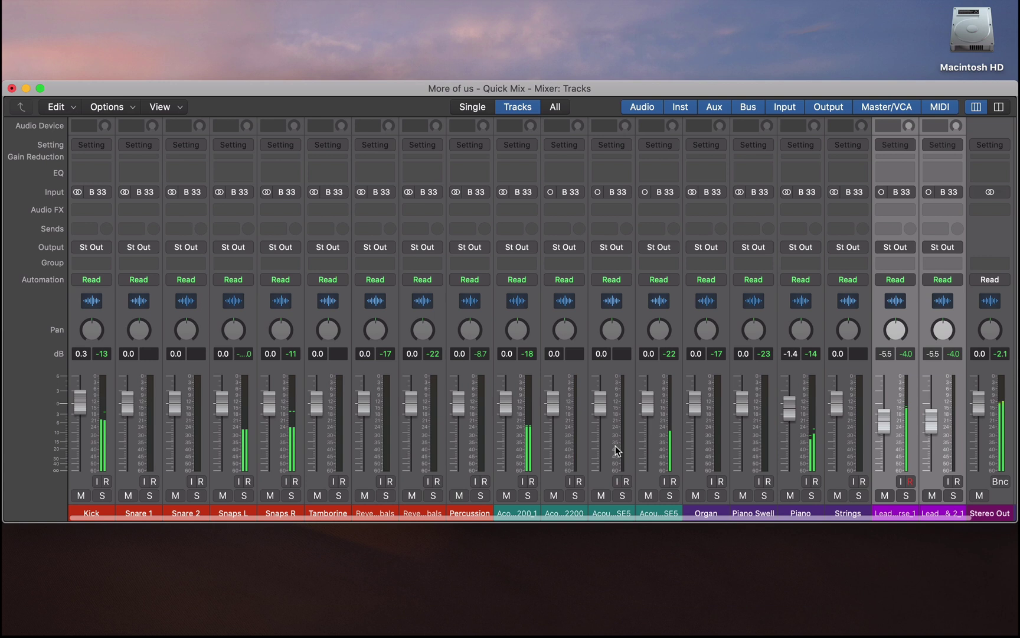
mouse_move(884, 421)
left_mouse_down()
mouse_move(884, 438)
mouse_move(884, 428)
left_mouse_up()
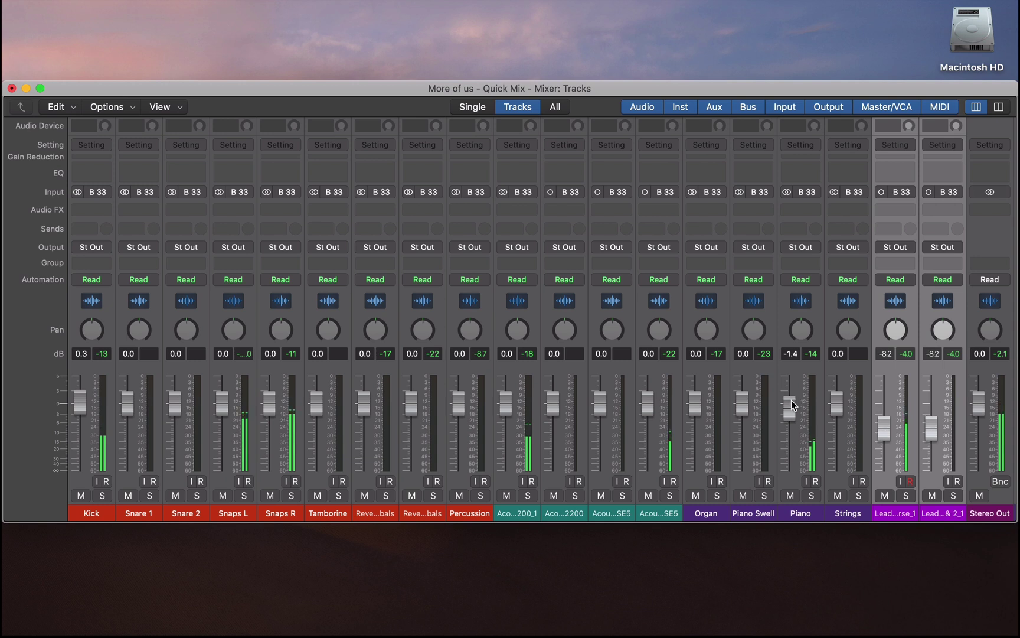
left_click_drag(789, 406, 790, 428)
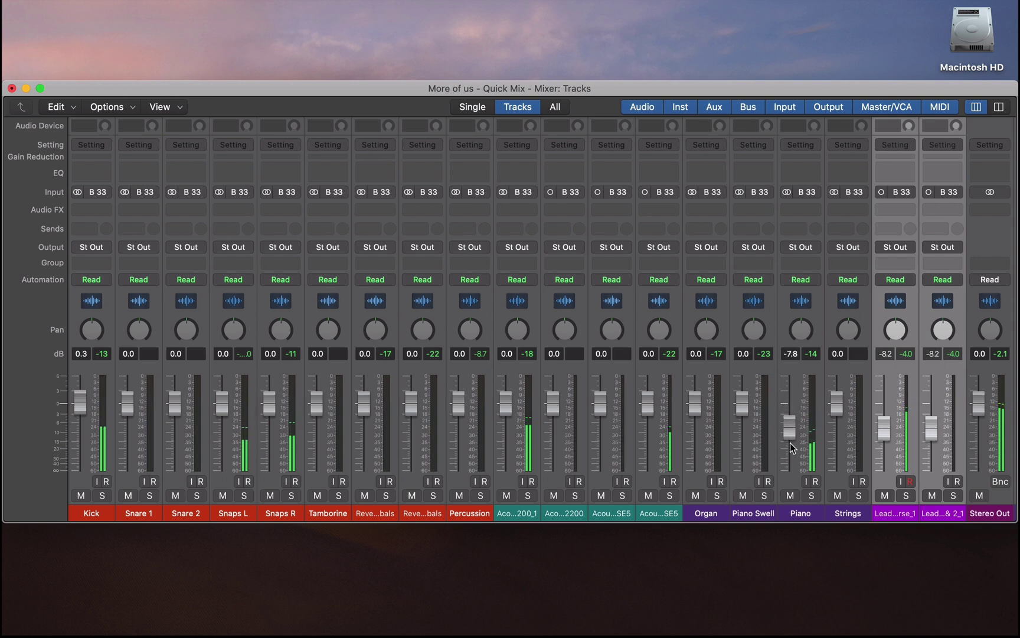
left_click_drag(506, 404, 506, 416)
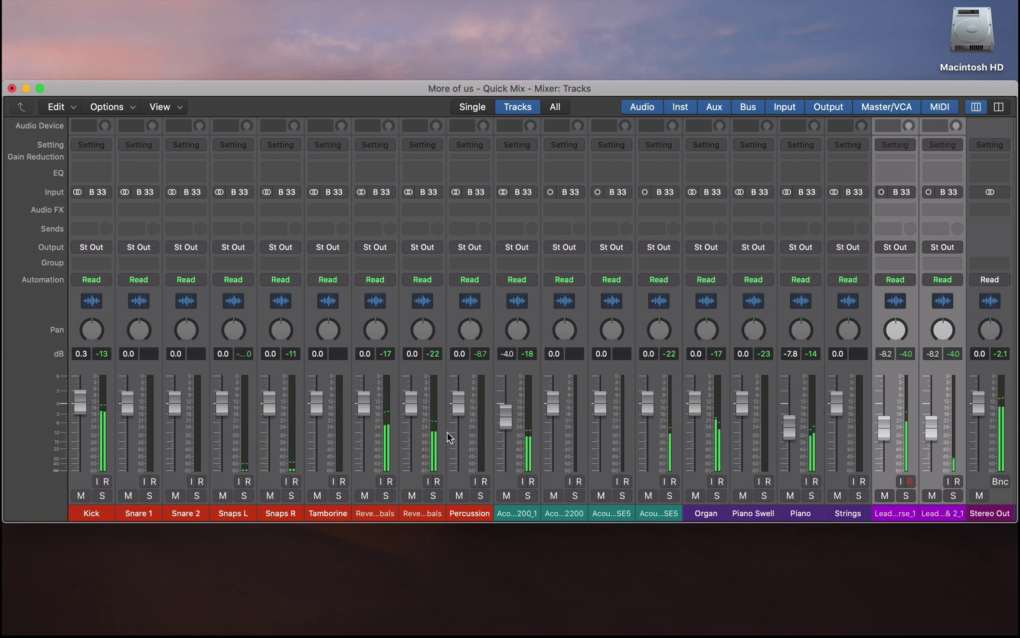
Step: Lower both Reverse Cymbals, Percussion, Organ, and both Snaps faders
left_click_drag(371, 473, 409, 476)
left_click_drag(411, 403, 411, 439)
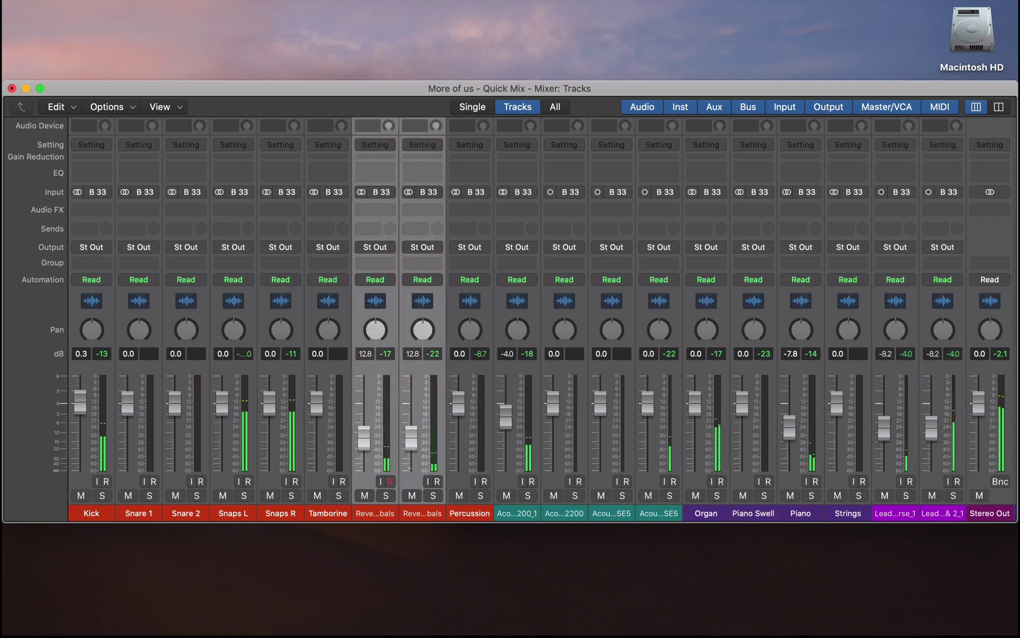
left_click_drag(458, 404, 459, 436)
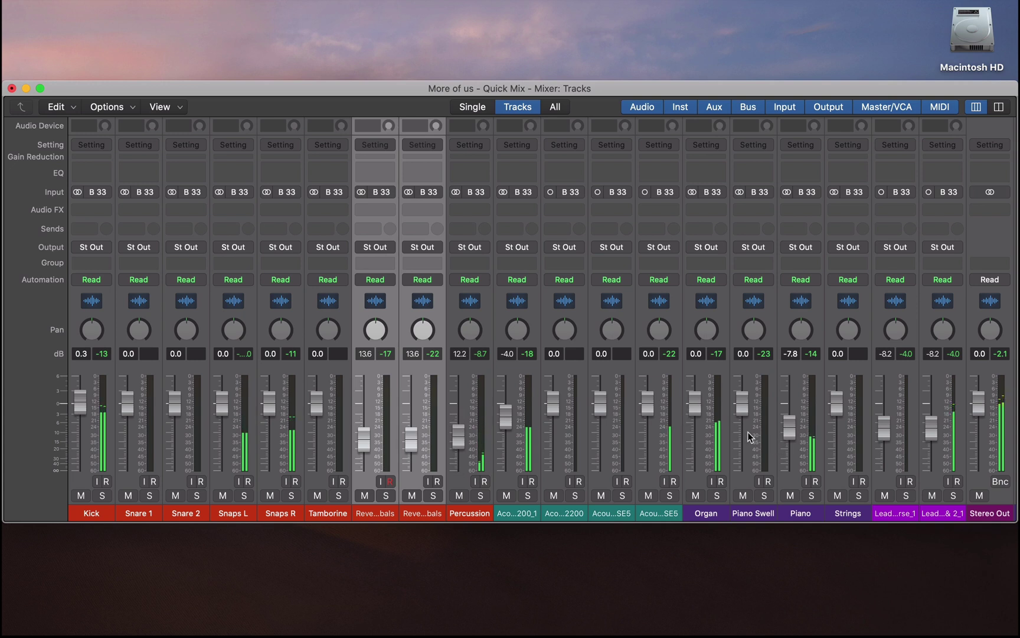
left_click_drag(695, 404, 696, 430)
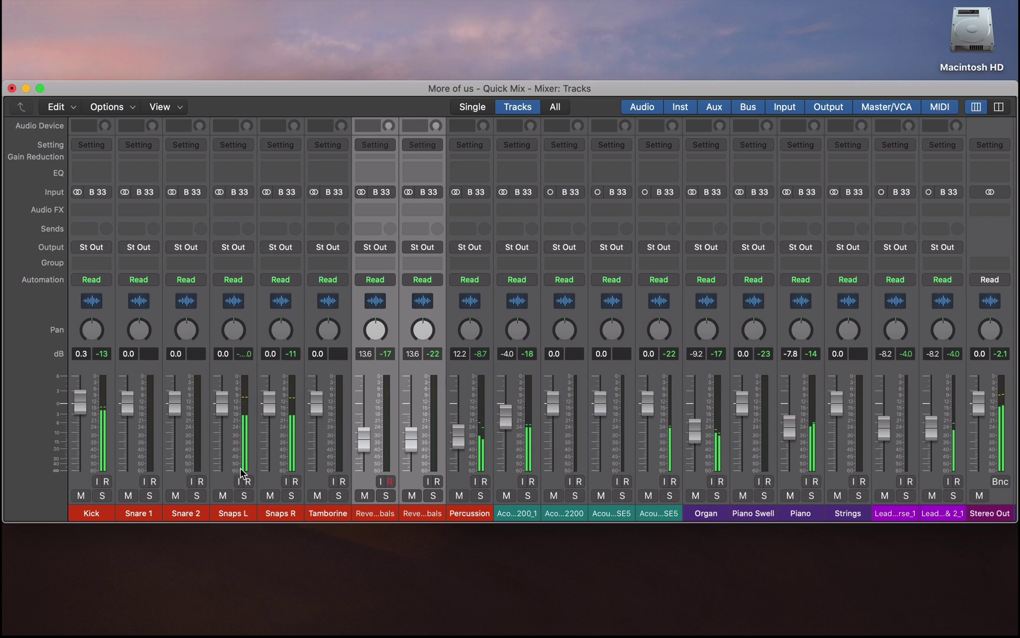
left_click_drag(232, 472, 274, 477)
left_click_drag(269, 403, 269, 440)
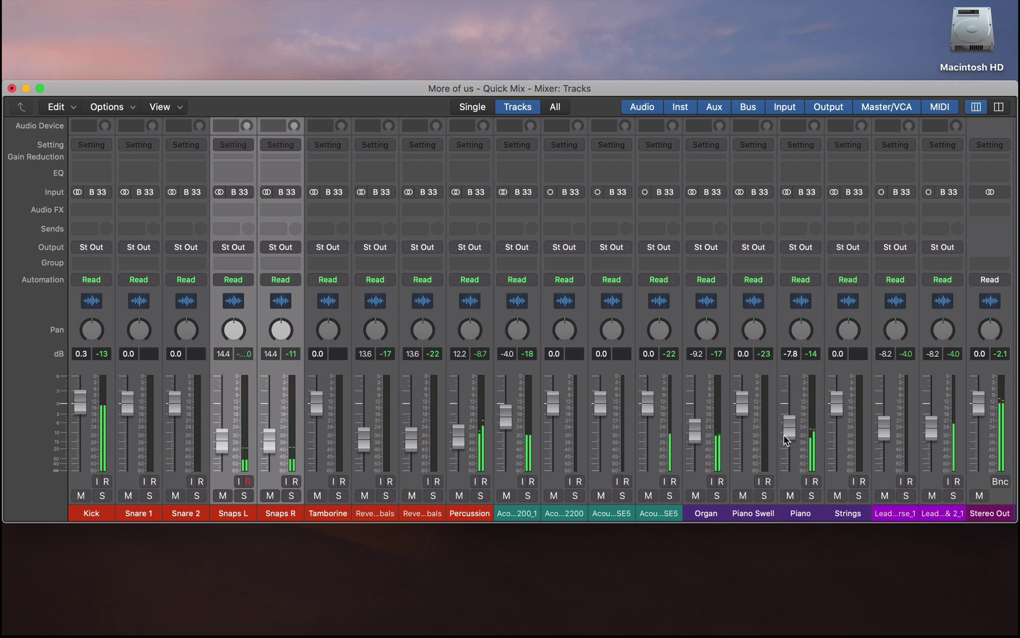
Step: Fine-tune the balance: Piano up to -6.2 dB, Acoustic 2200_1 near unity, leads and Percussion trimmed
left_click_drag(790, 430, 790, 423)
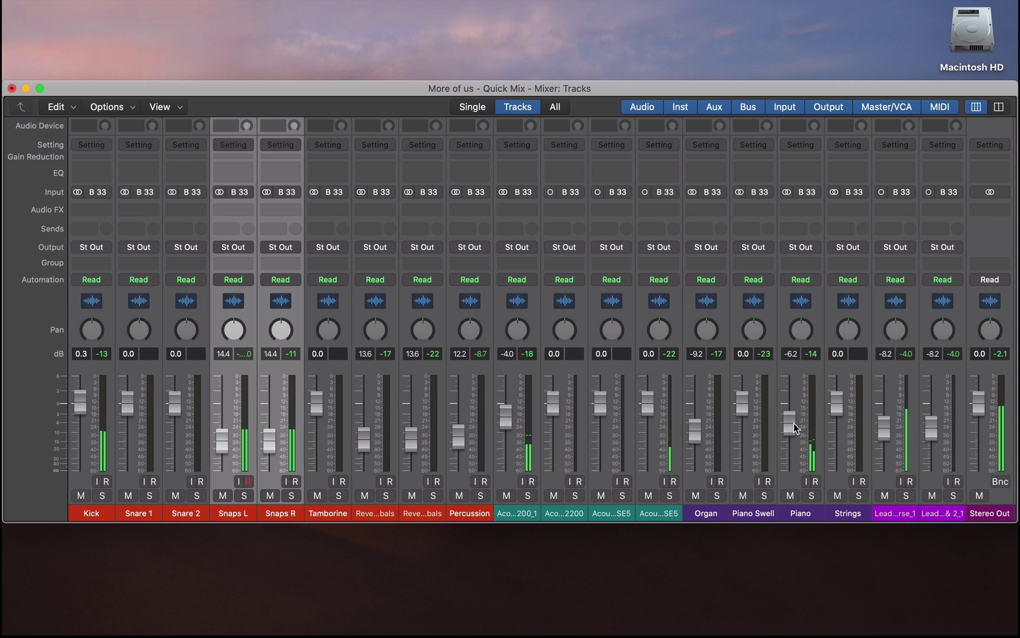
left_click_drag(511, 415, 511, 404)
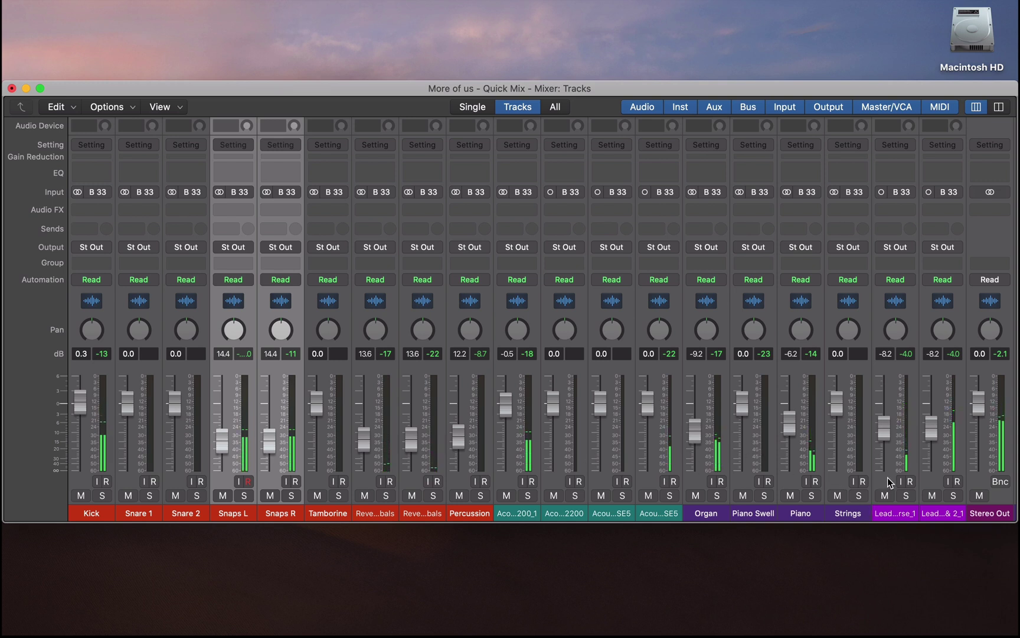
left_click_drag(888, 478, 931, 443)
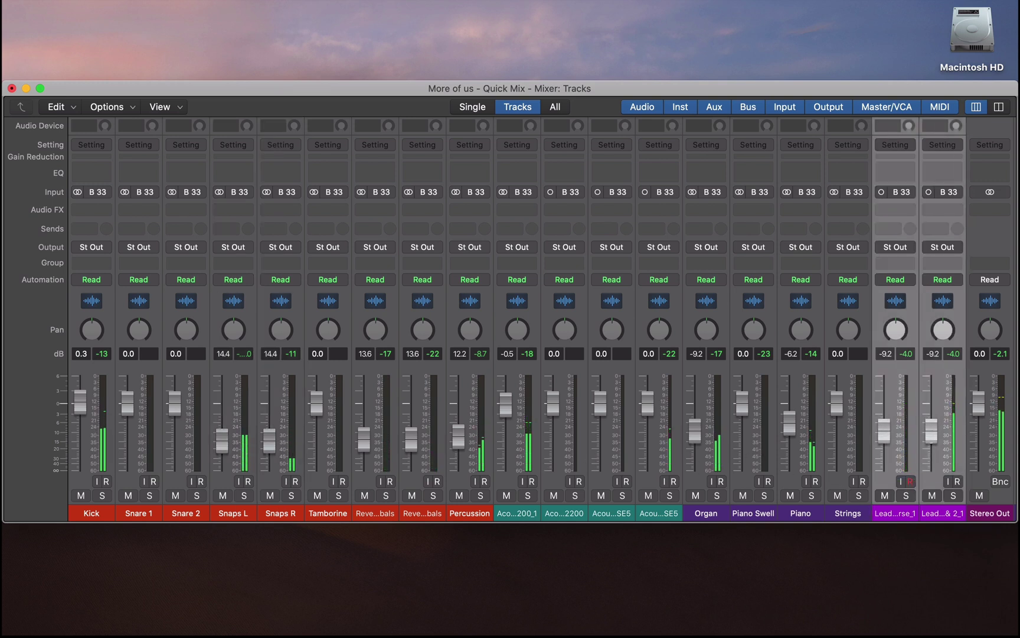
left_click(884, 481)
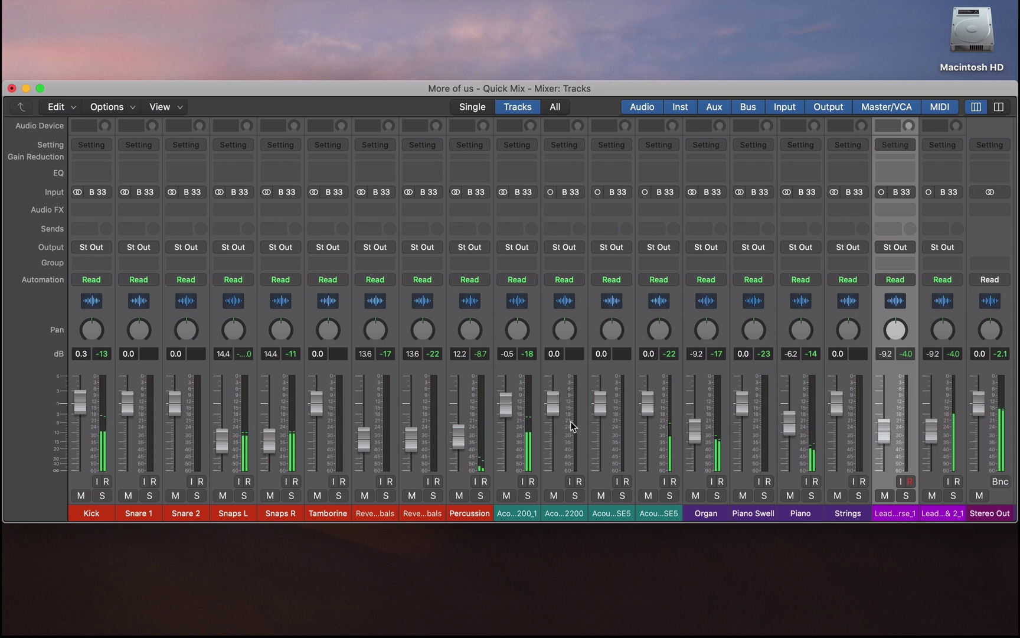
mouse_move(459, 435)
left_mouse_down()
mouse_move(458, 403)
mouse_move(458, 441)
left_mouse_up()
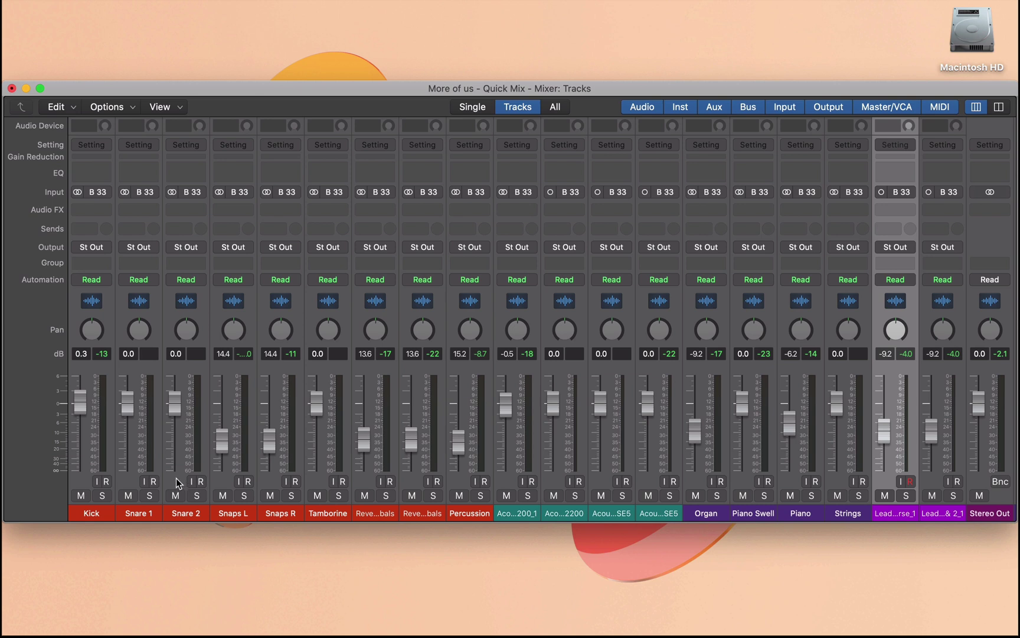
Step: Select the Acoustic 2200_1 channel strip in the mixer
left_click(513, 480)
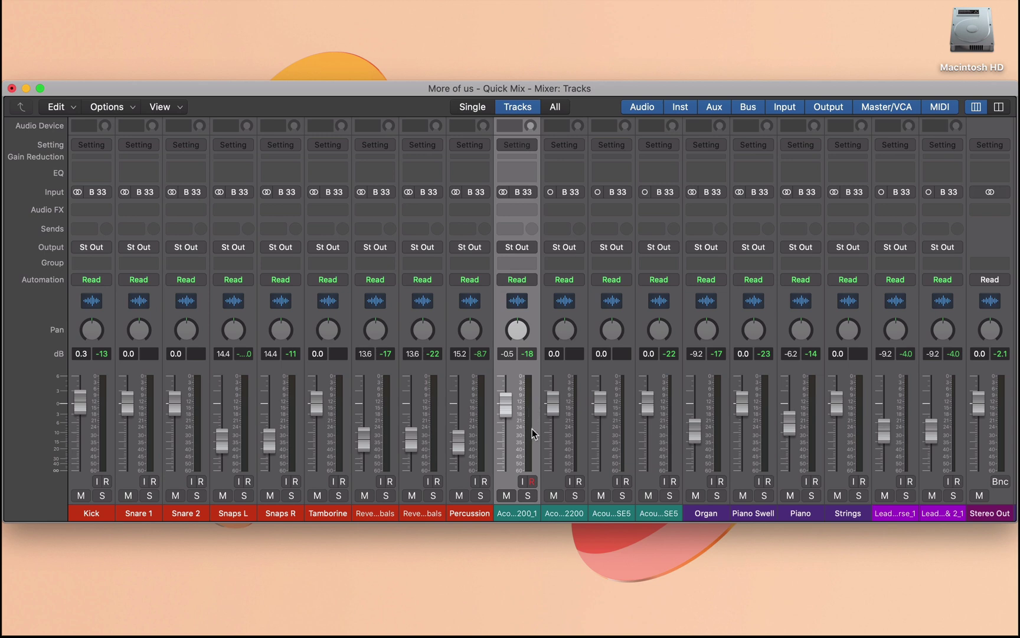
Step: Set the Acoustic 2200_1 region's gain to +10 dB in the Region inspector, then return to the mixer
key("ctrl+Left")
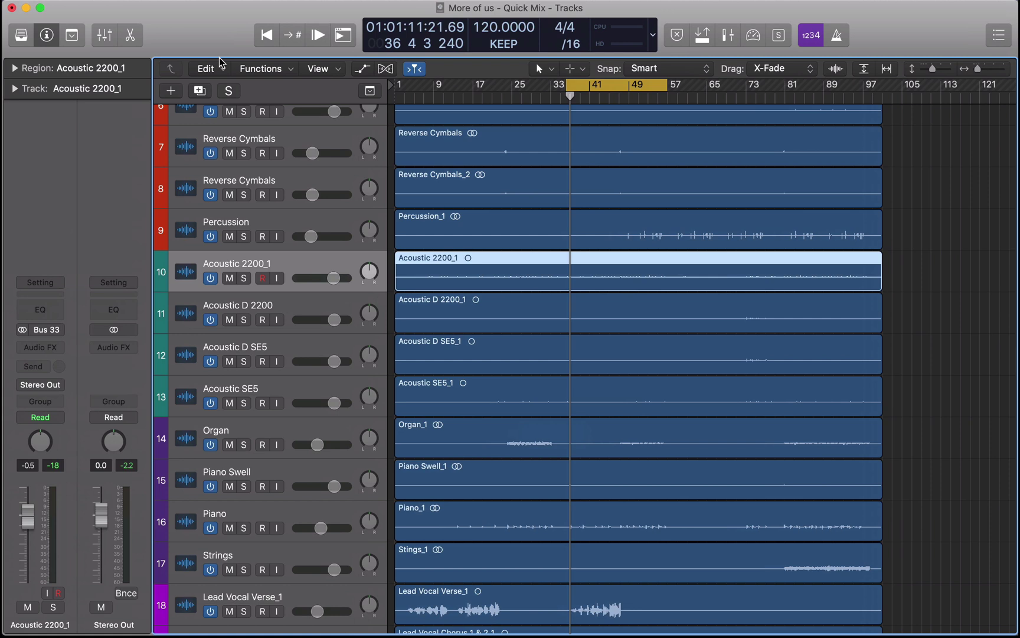
left_click(14, 69)
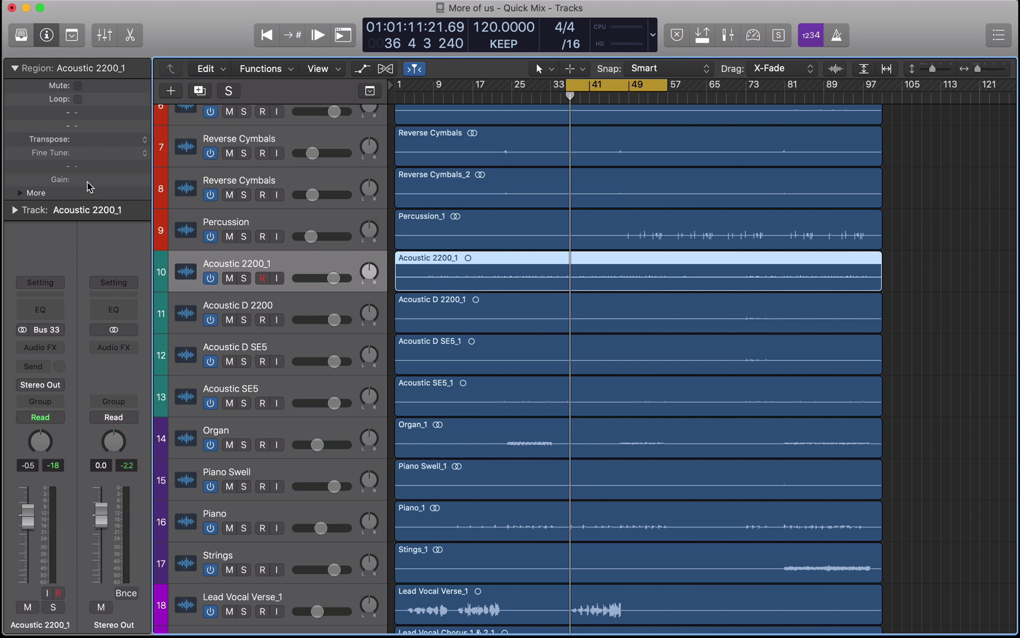
double_click(87, 180)
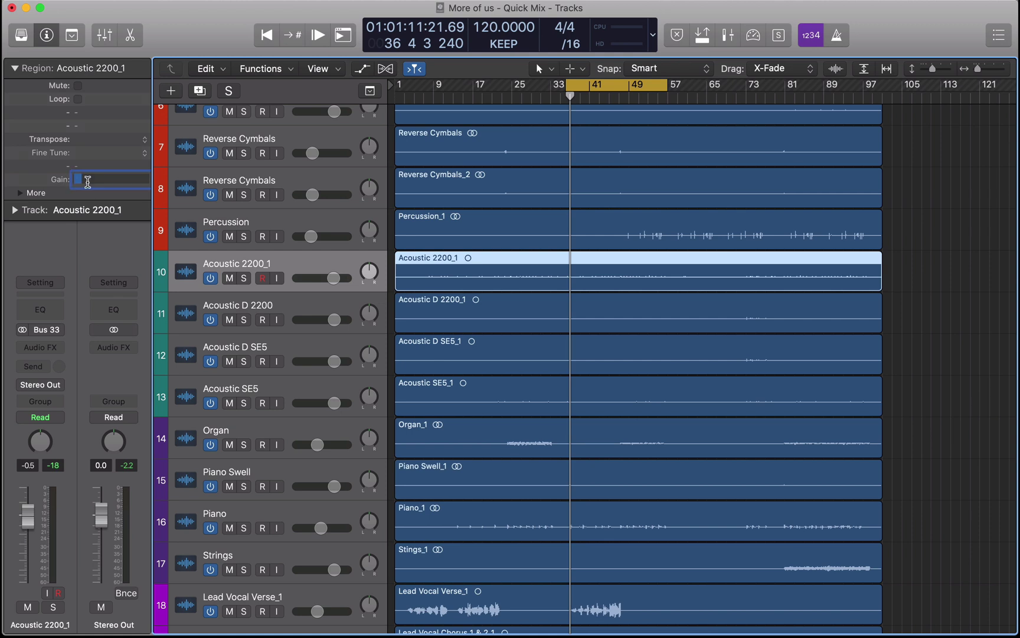
type("10")
key("Return")
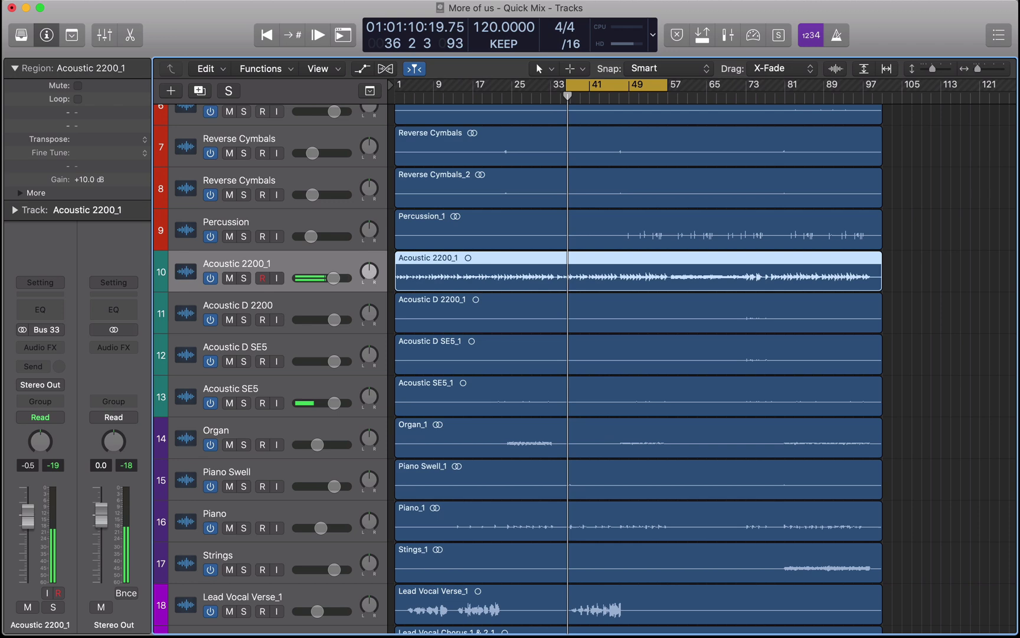
key("ctrl+Right")
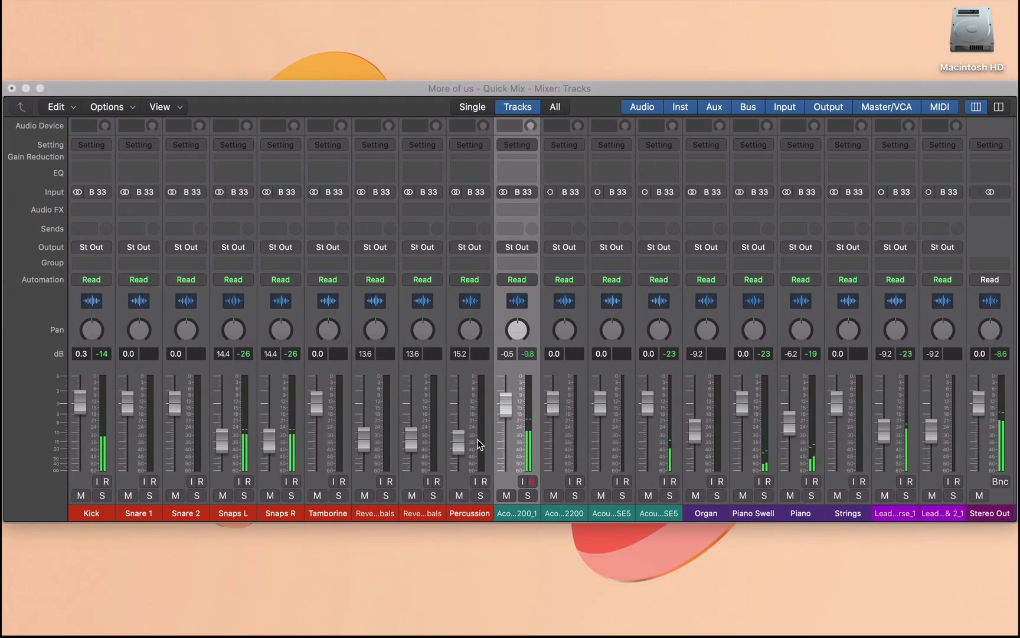
Step: Pull the Acoustic 2200_1 fader down to -6.8 dB
left_click_drag(512, 408, 517, 453)
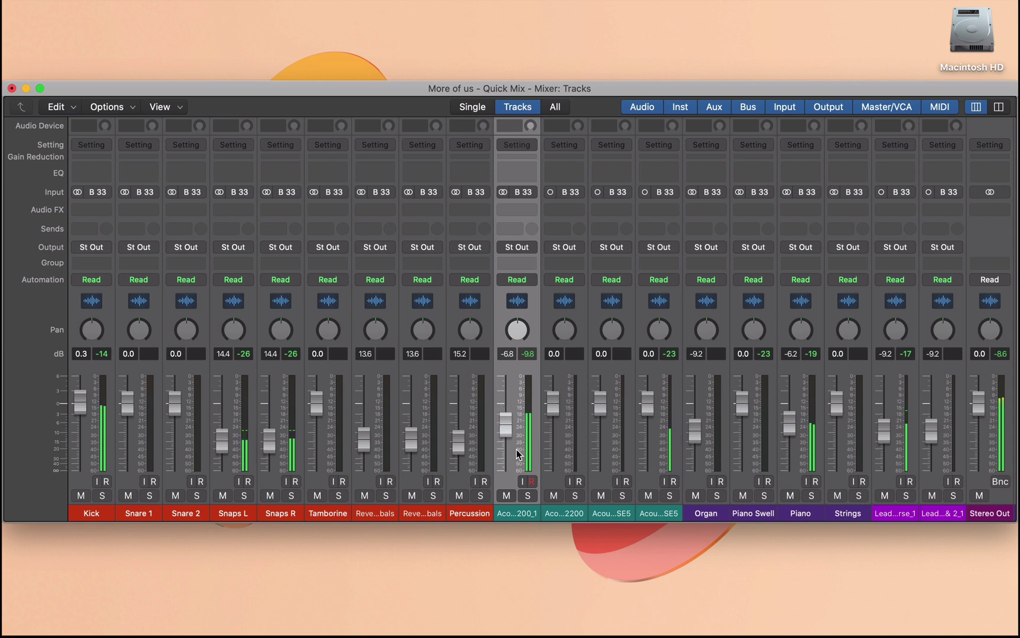